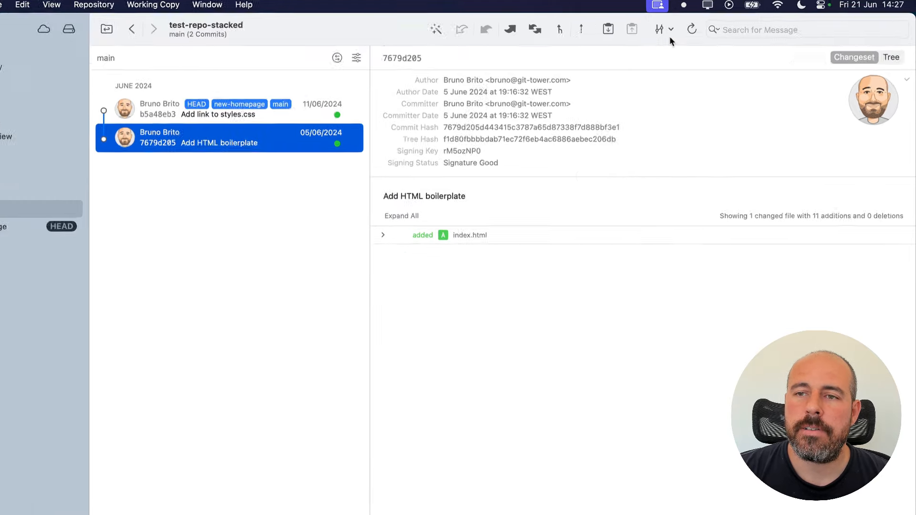
- Enable Stacked Branches for the repository with main as the trunk branch and child branches stacked under their parent branch
click(690, 30)
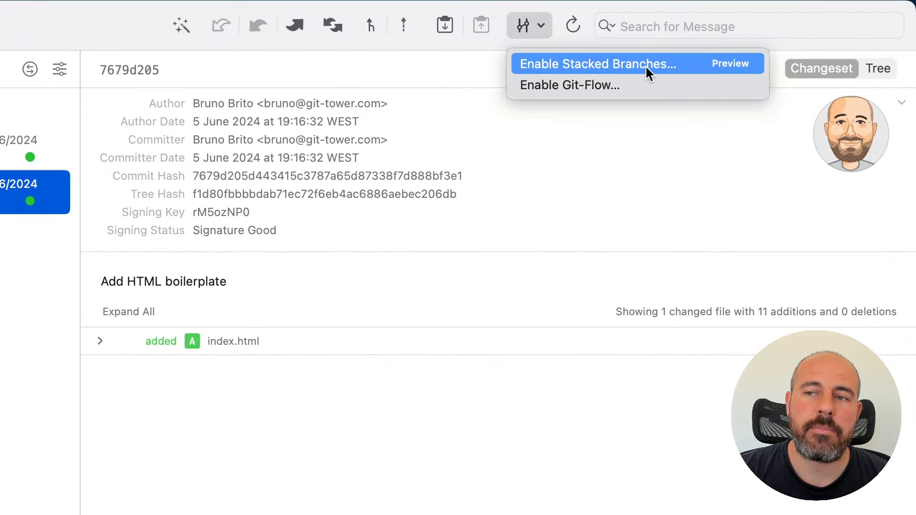
click(687, 64)
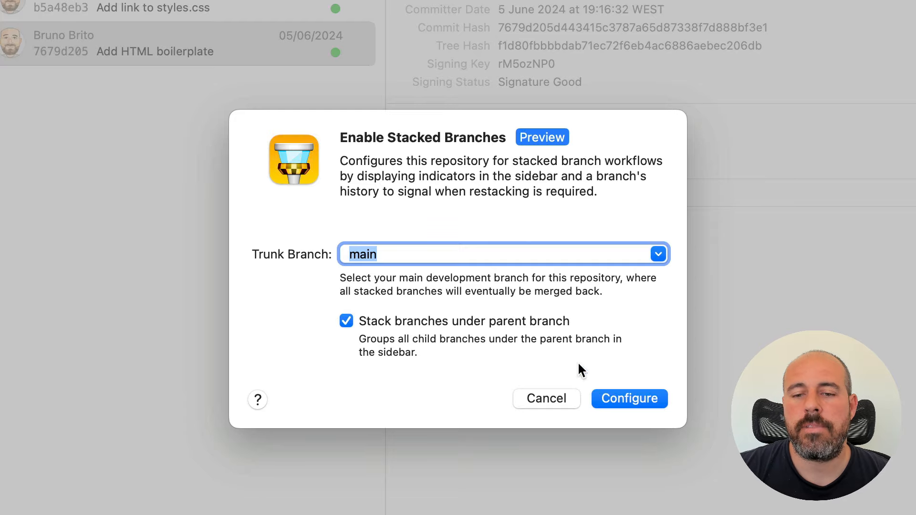
click(643, 399)
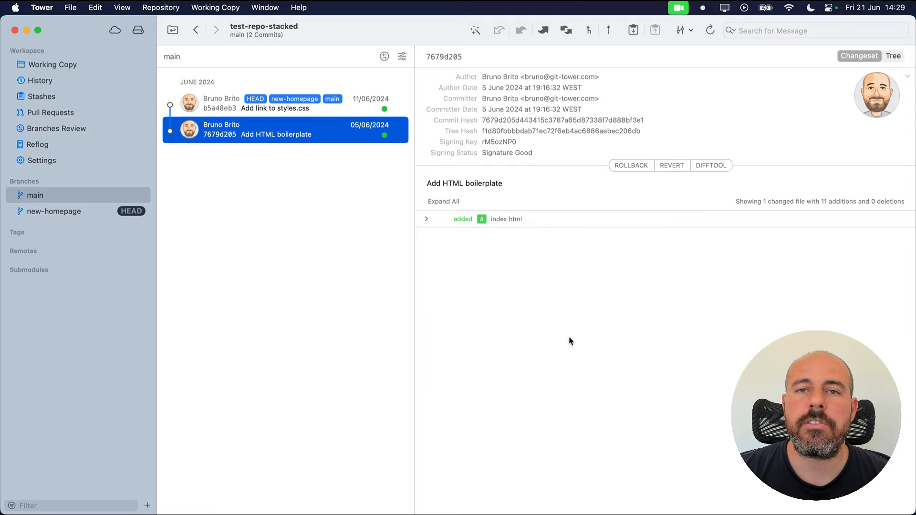
- Create and check out a new branch named header, starting from new-homepage
right_click(85, 211)
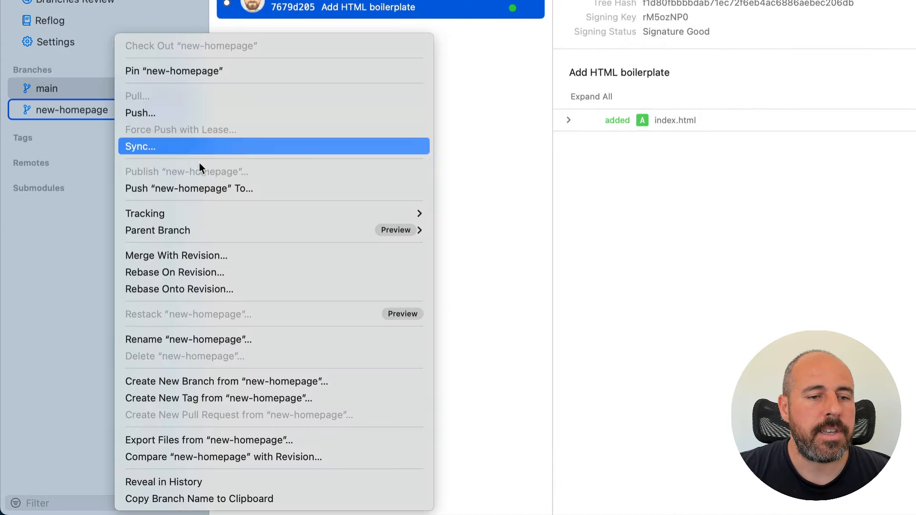
click(347, 380)
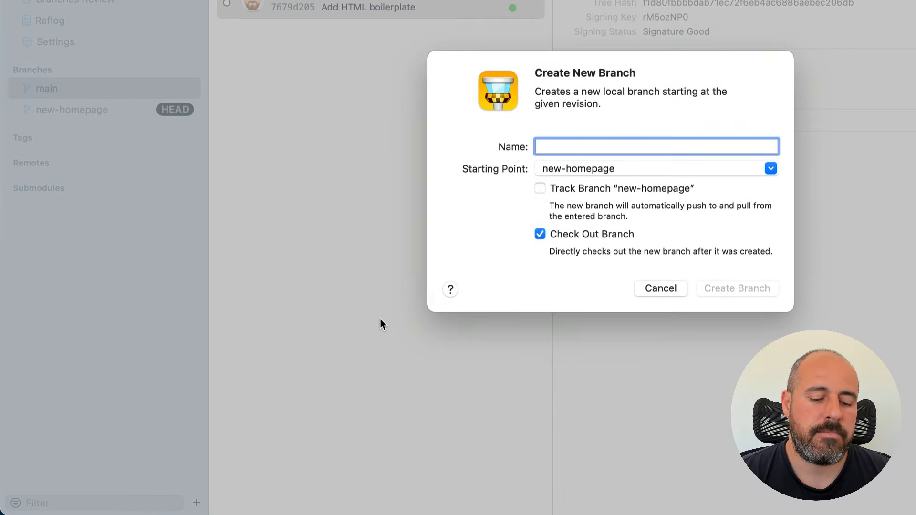
text(header)
key(Return)
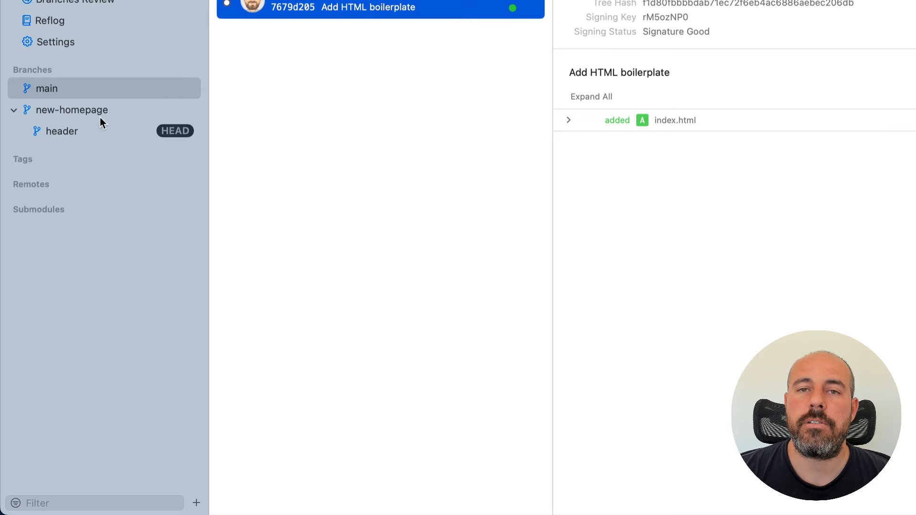
- Turn off the general setting for stacking branches under their parent branch, re-enable it, and expand the new-homepage stack again
key(super+comma)
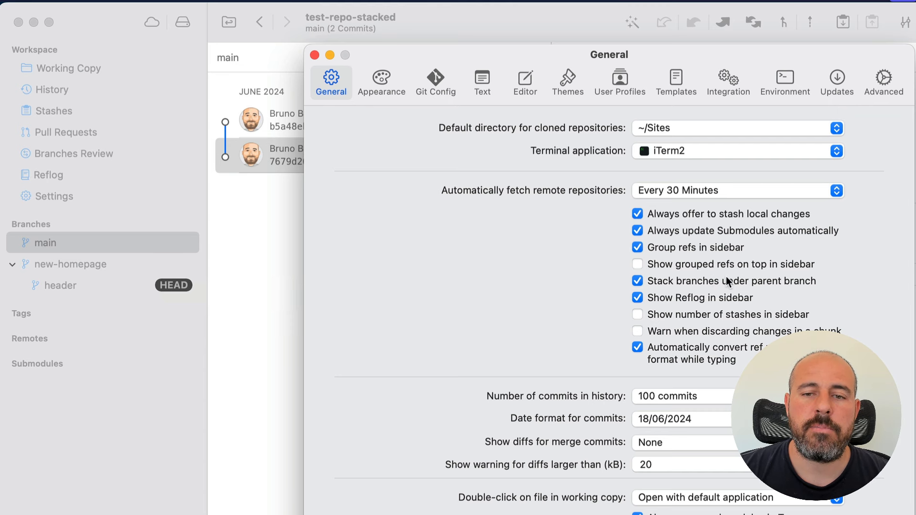
click(759, 279)
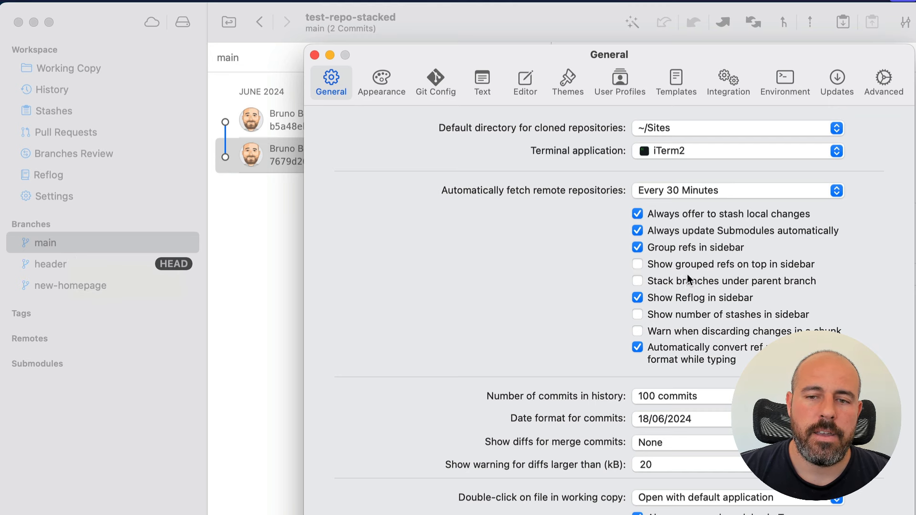
click(775, 282)
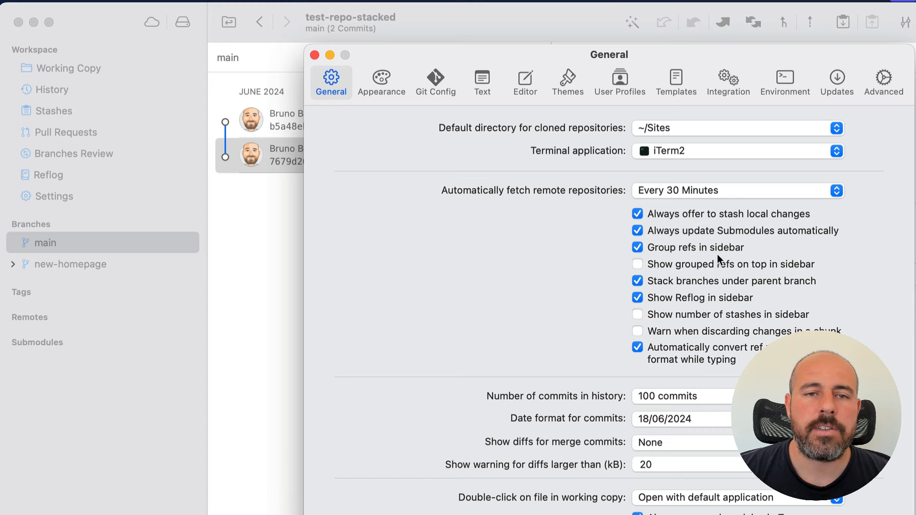
click(314, 55)
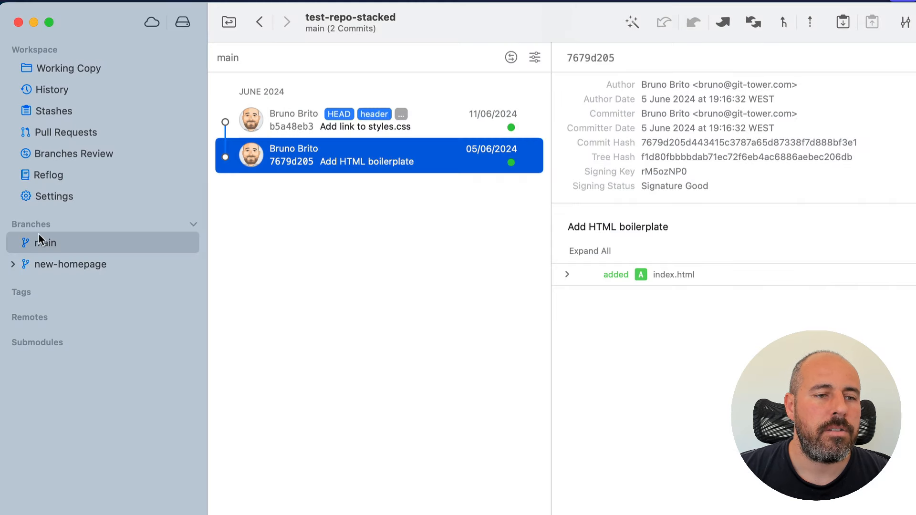
click(12, 265)
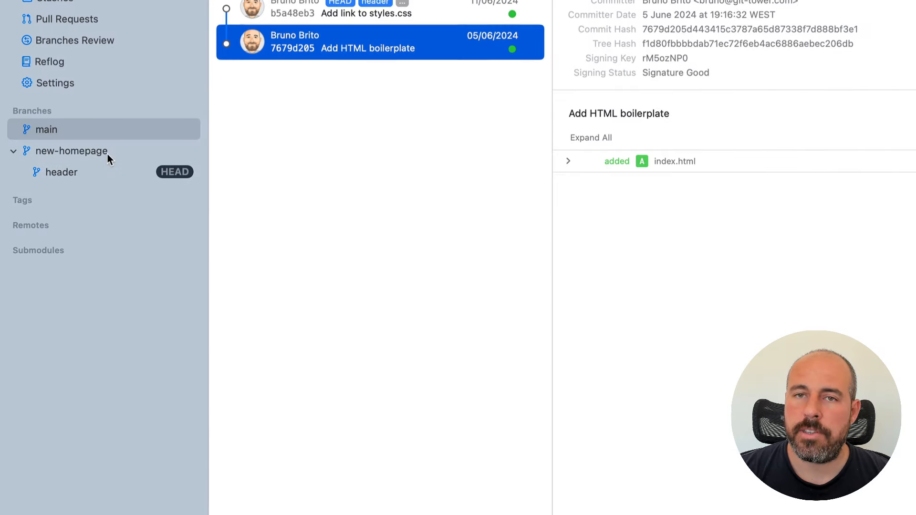
- Create and check out a second child branch of new-homepage, named sidebar
right_click(106, 266)
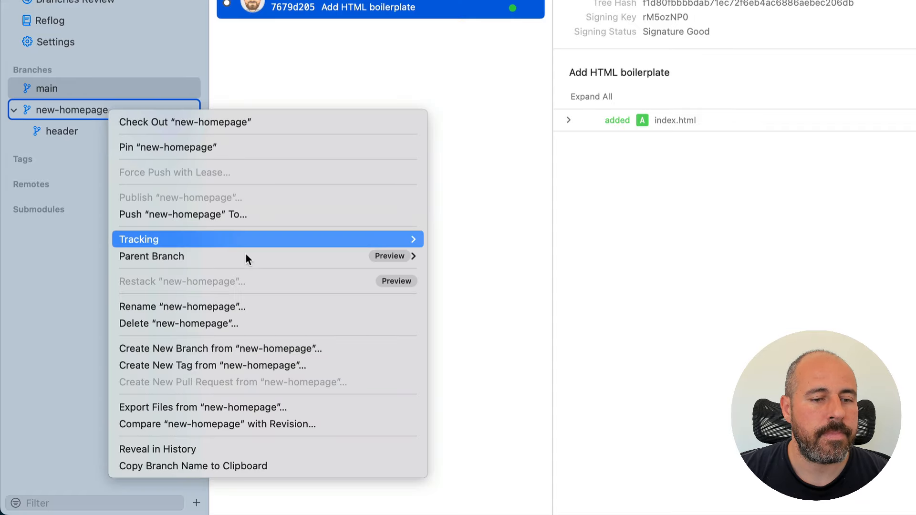
click(298, 347)
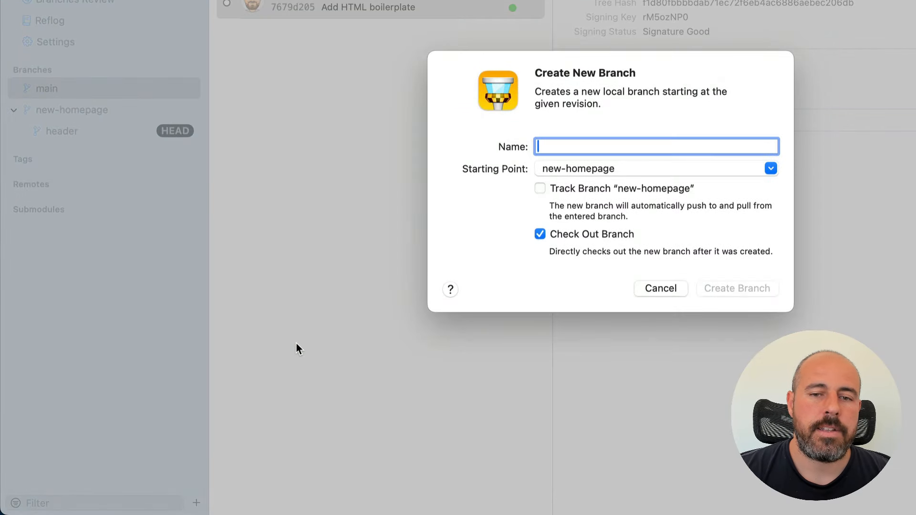
text(sidebar)
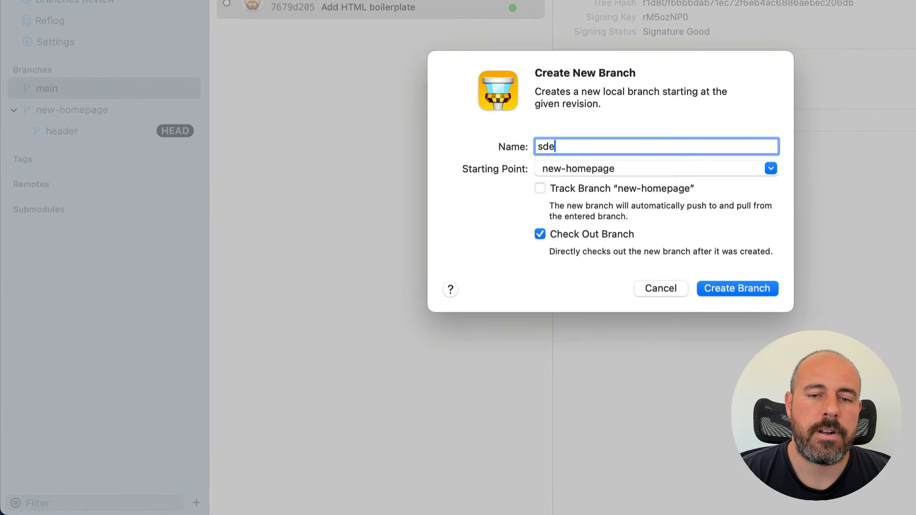
key(Return)
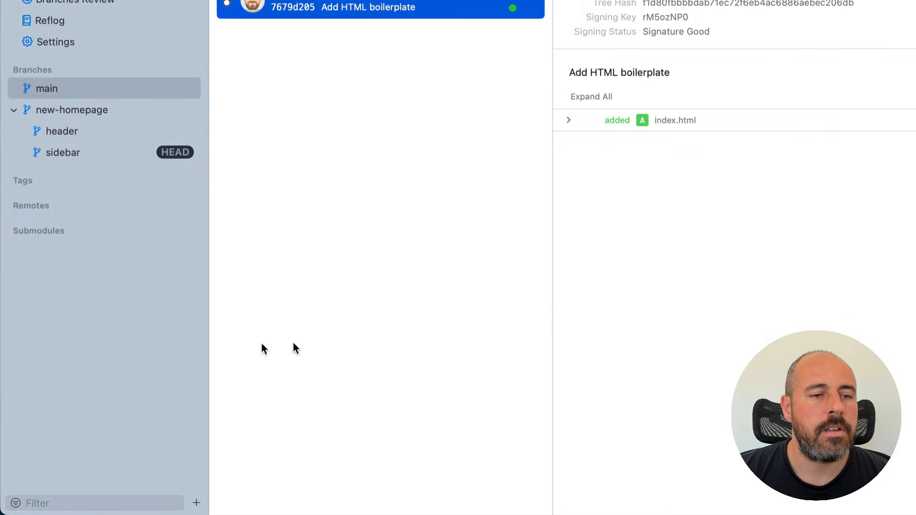
- Create and check out a third child branch of new-homepage, named footer
right_click(42, 110)
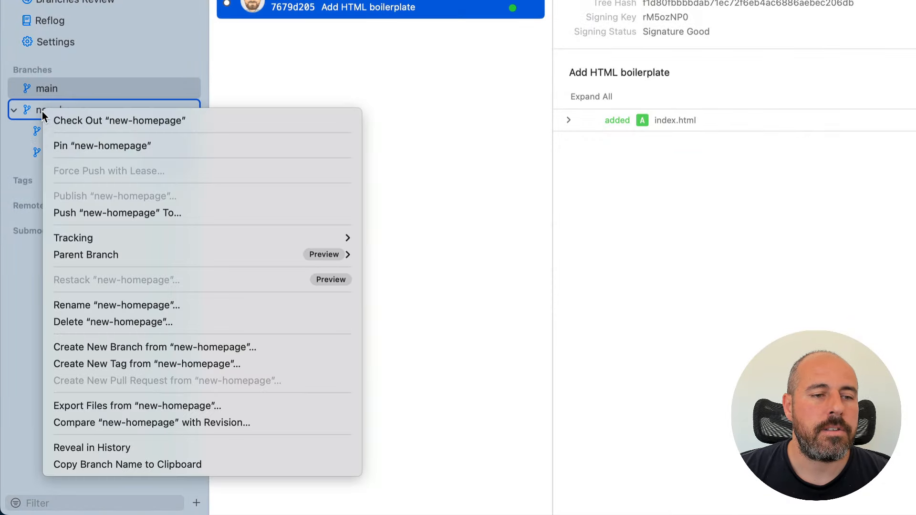
click(266, 341)
text(footer)
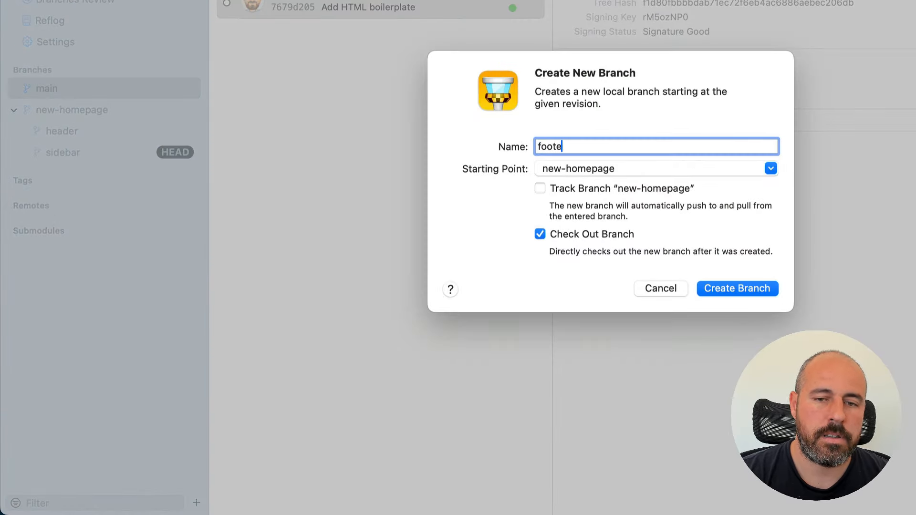
key(Return)
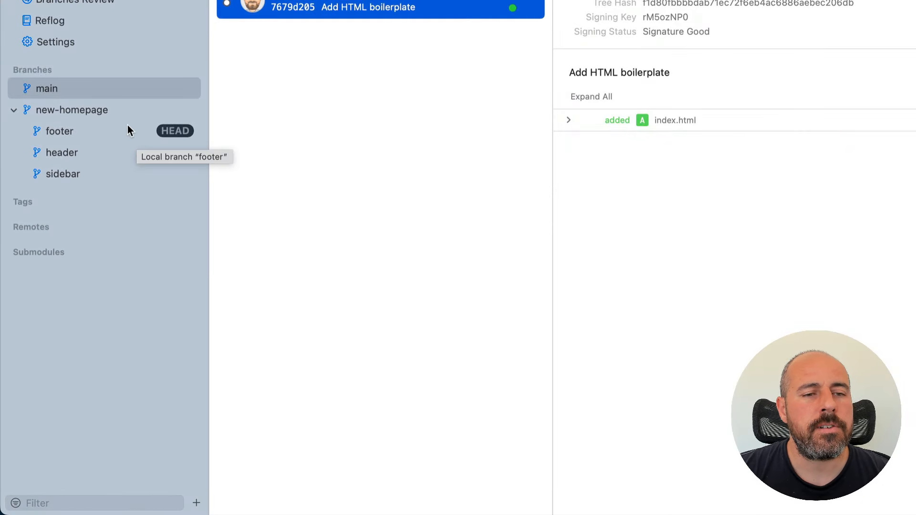
- Compare the footer branch's commits with its parent new-homepage and review the other branches available for comparison
click(128, 125)
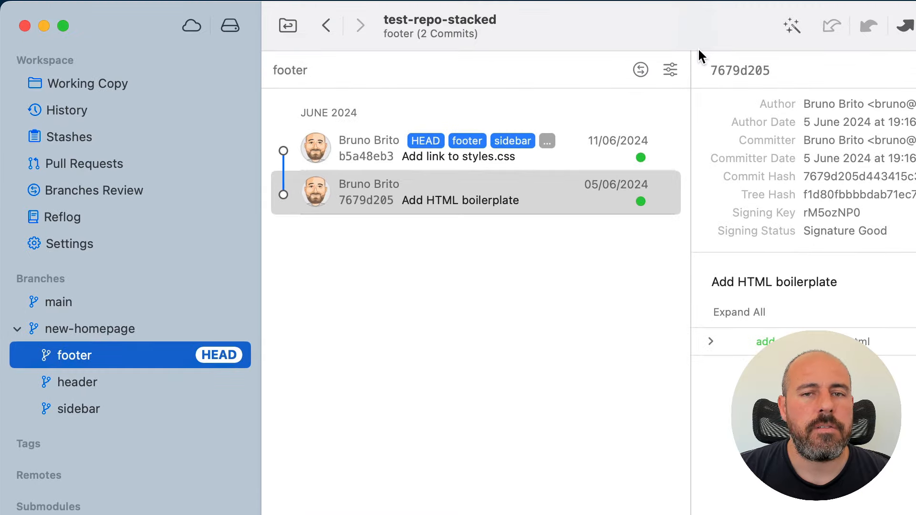
click(641, 70)
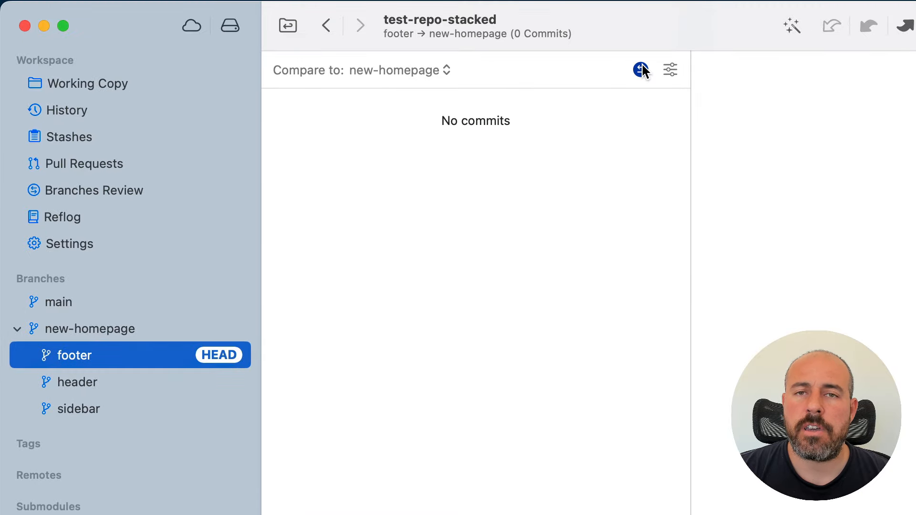
click(441, 69)
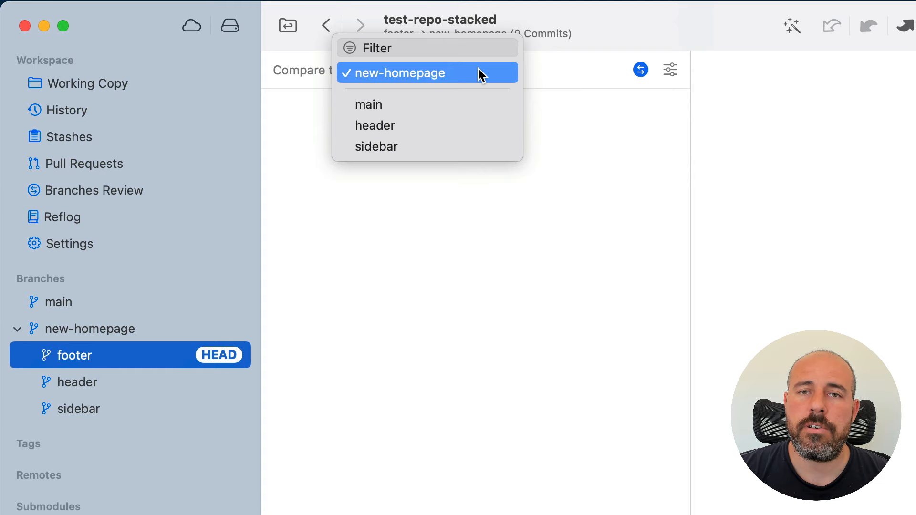
click(492, 200)
- Compare the new-homepage branch with main and review which other branches it can be compared to
click(101, 330)
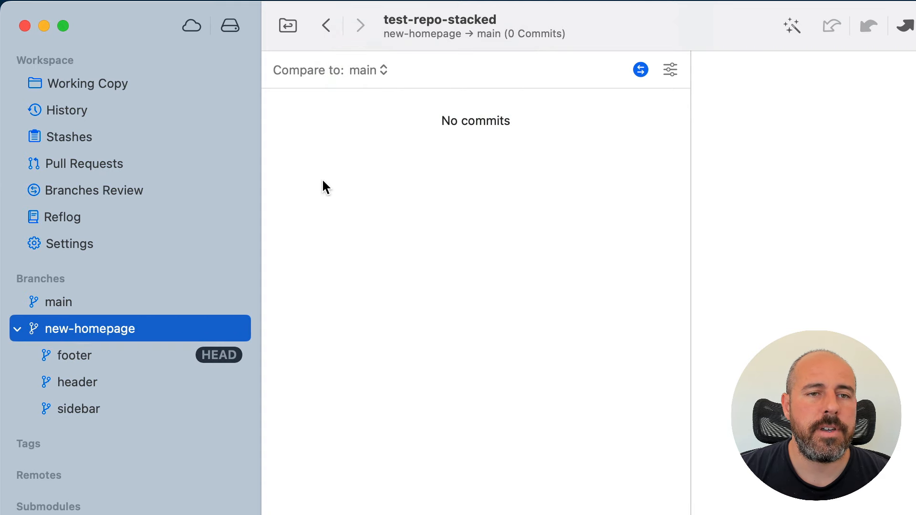
click(380, 72)
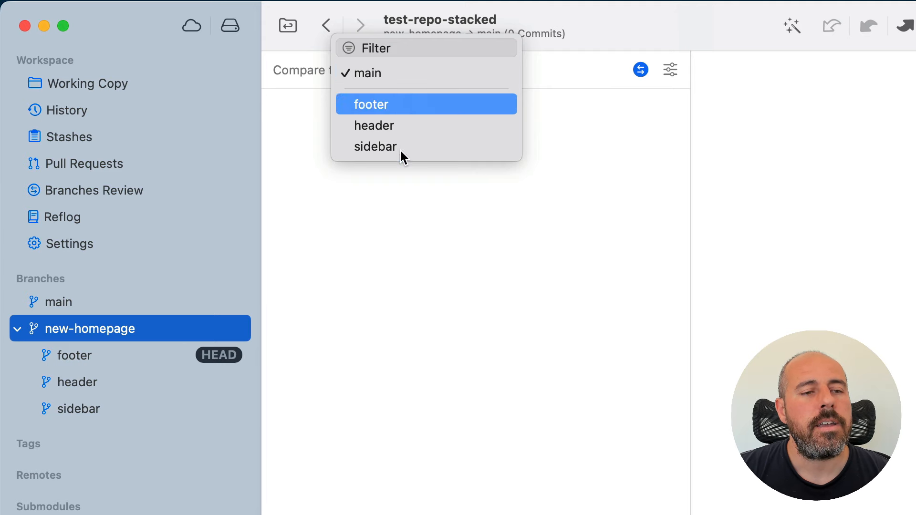
click(410, 258)
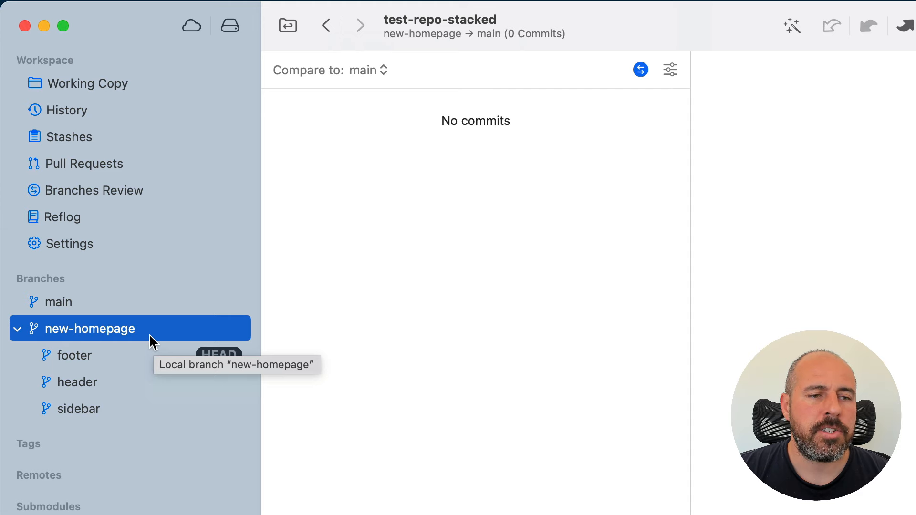
- Check out the new-homepage branch and open index.html from the working copy in Visual Studio Code
double_click(134, 331)
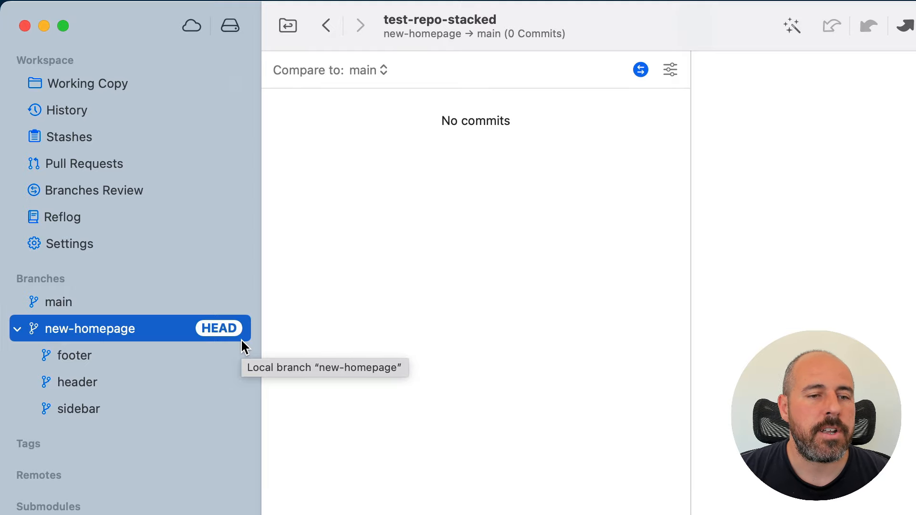
click(74, 88)
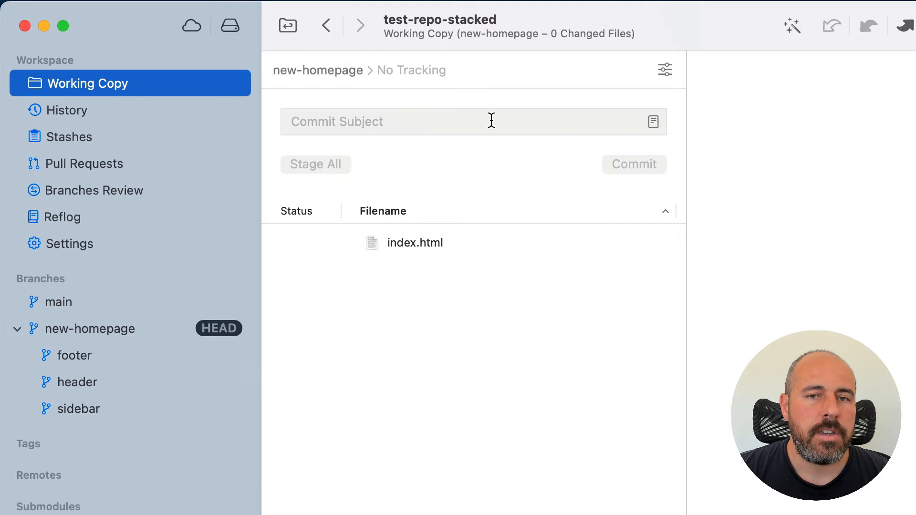
right_click(429, 241)
mouse_move(605, 248)
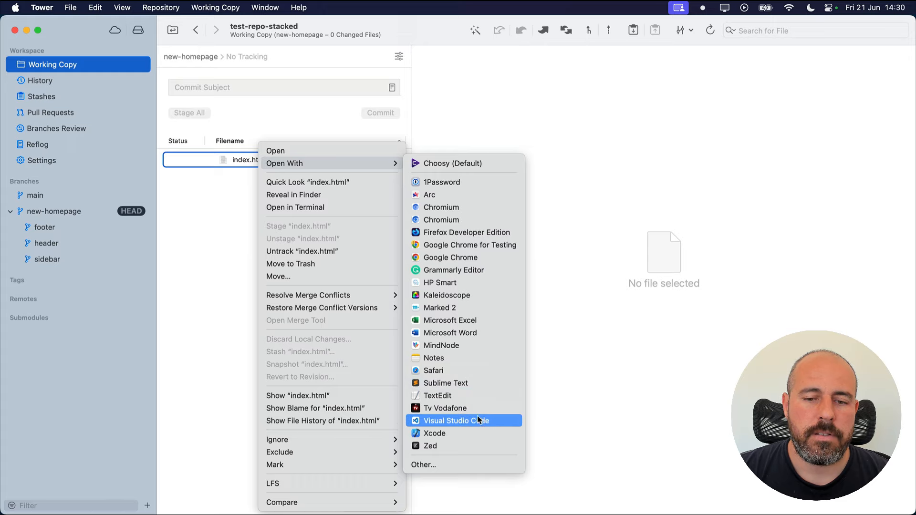
click(478, 420)
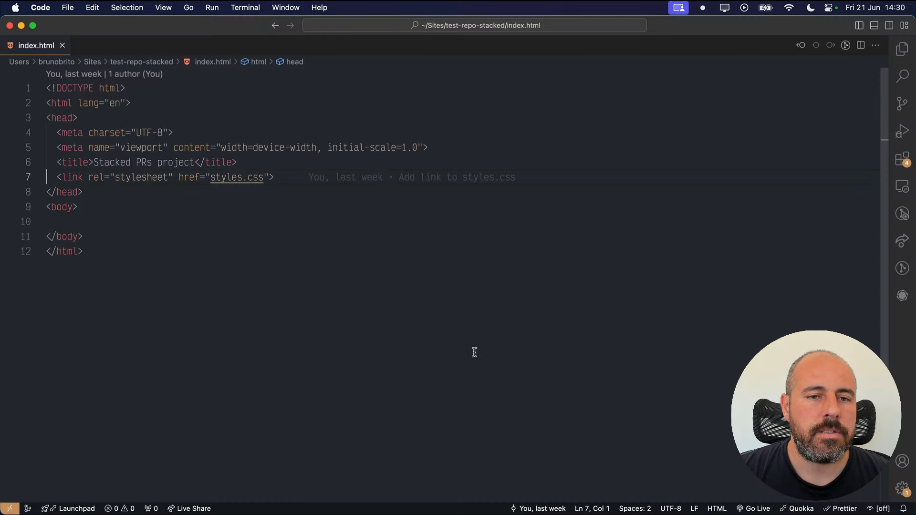
- Change the page title in index.html to "Stacked PRs project with a new title" and save the file
click(199, 162)
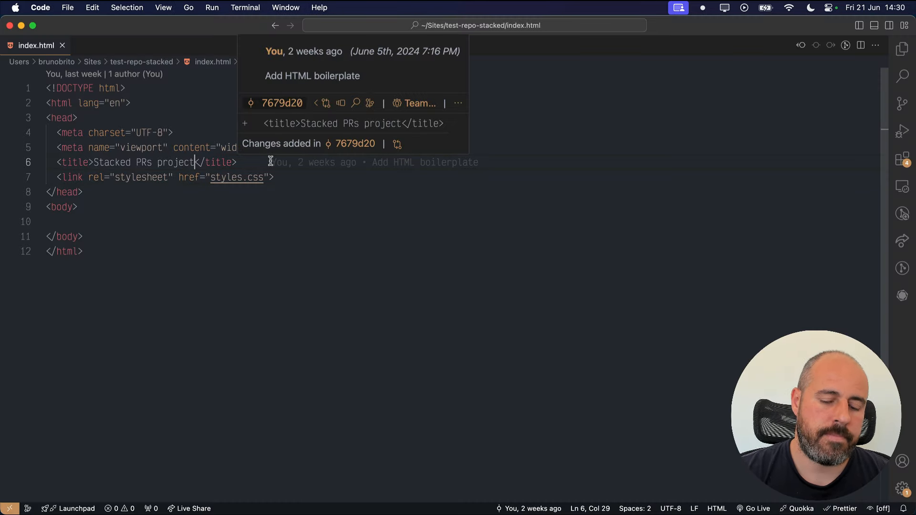
text(with a new title)
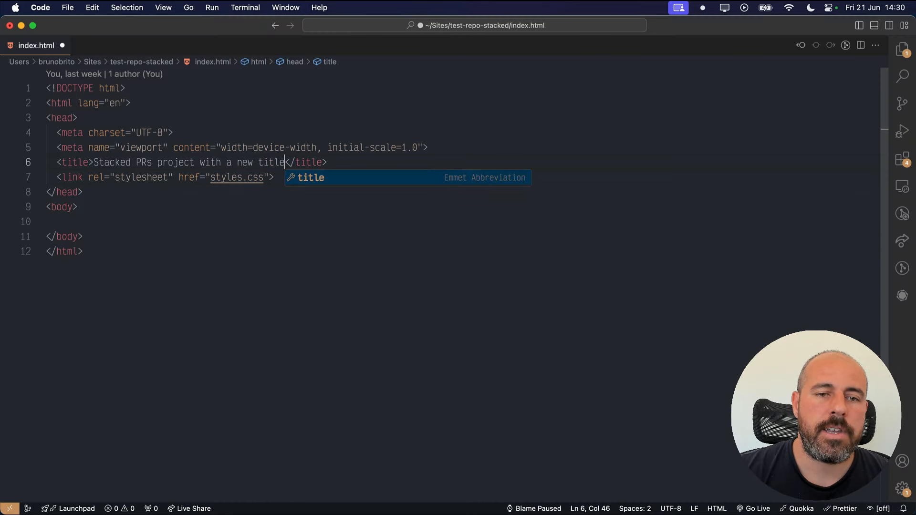
key(super+s)
- Switch back to Tower, stage index.html and commit it on new-homepage with the subject "Update project with a new title"
key(super+Tab)
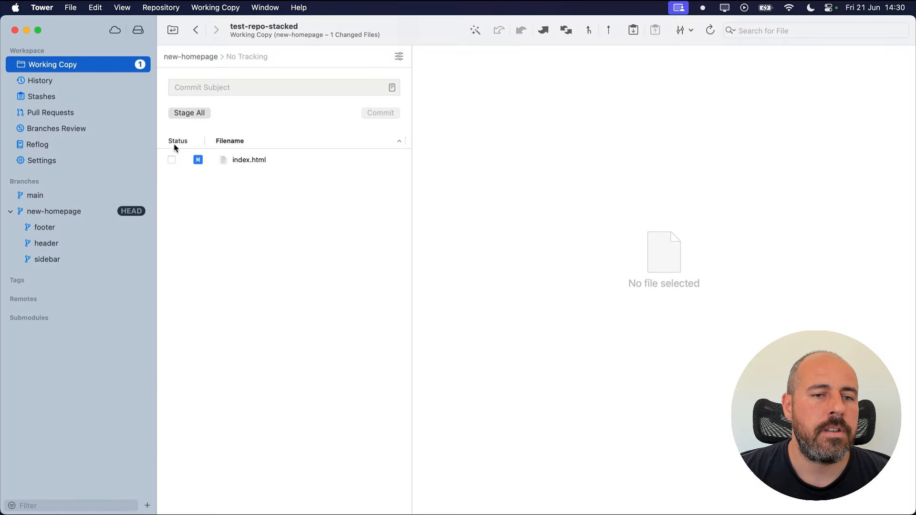
click(171, 160)
click(252, 88)
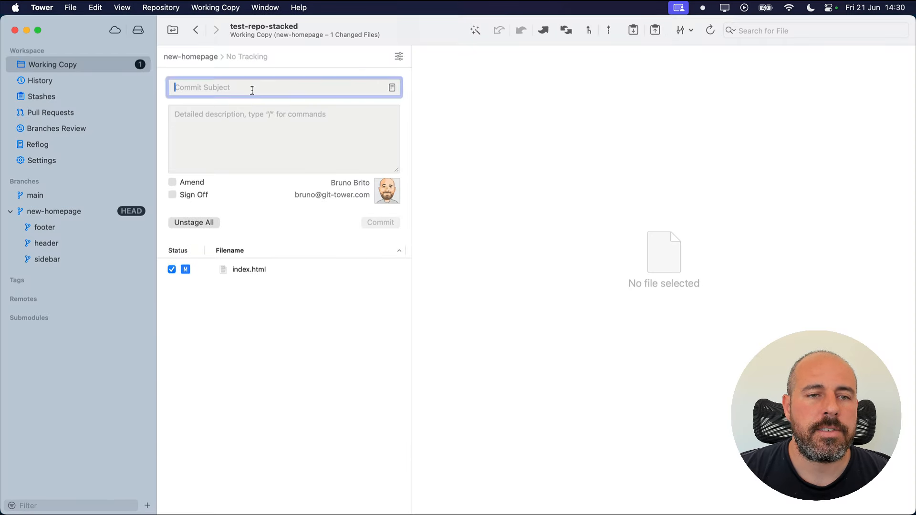
text(Update )
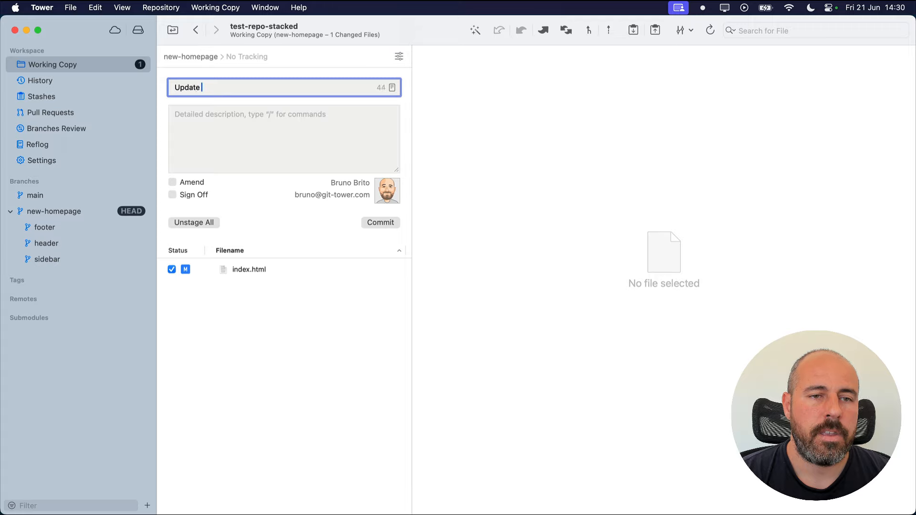
text(project with a new title)
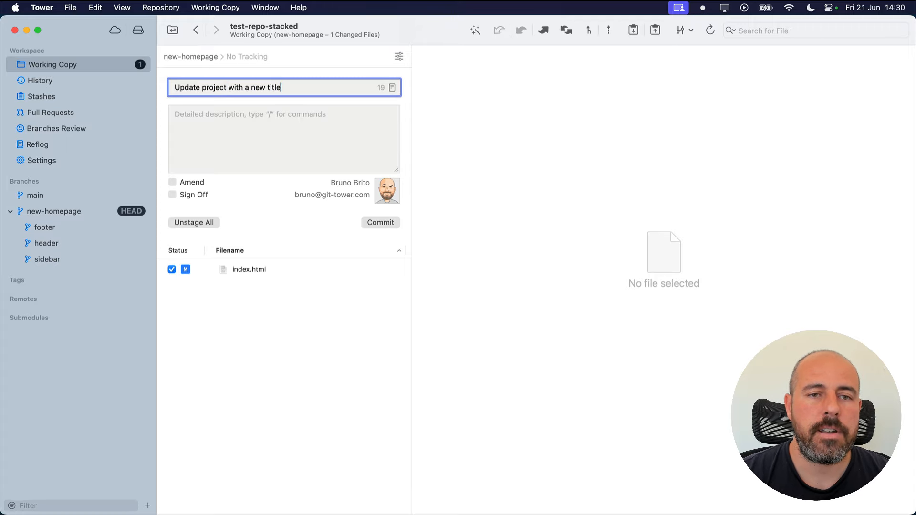
click(381, 222)
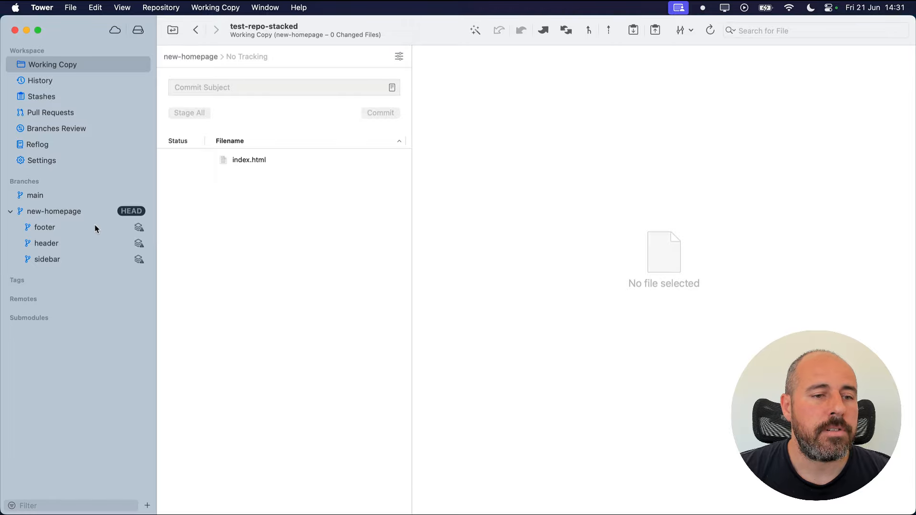
- Restack the footer branch to bring in the pending changes from its parent branch new-homepage
click(78, 226)
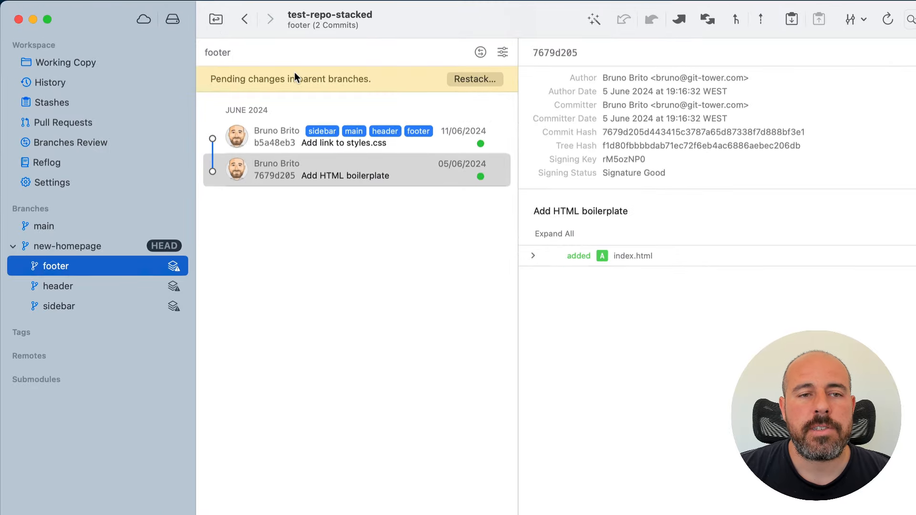
click(489, 80)
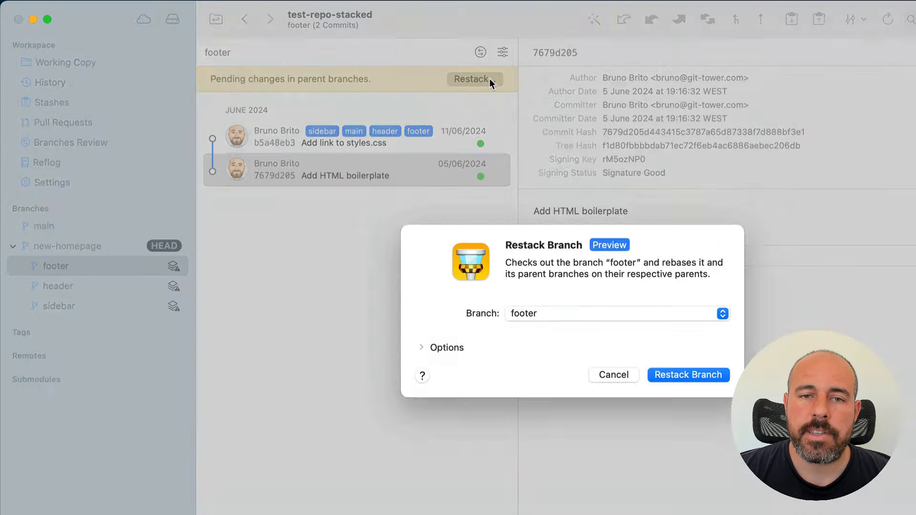
click(725, 379)
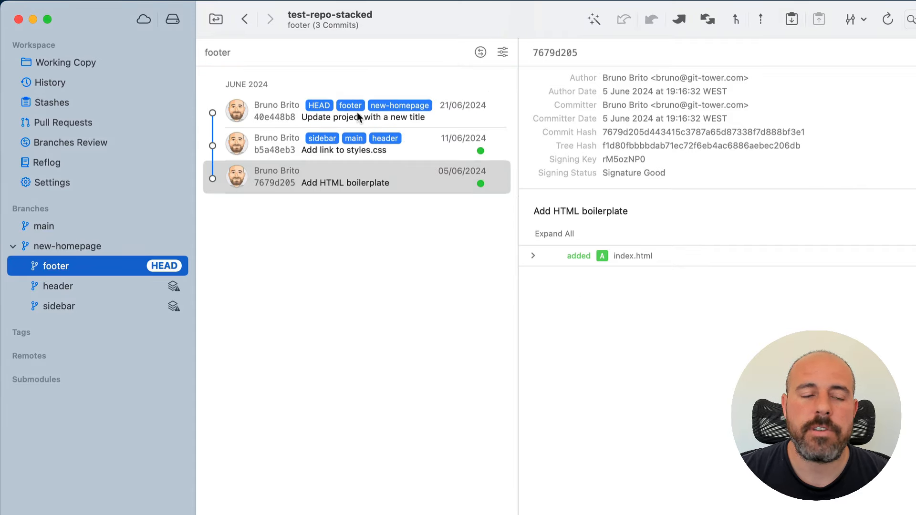
- Restack the header branch onto its parent new-homepage, leaving the restack options at their defaults
right_click(116, 281)
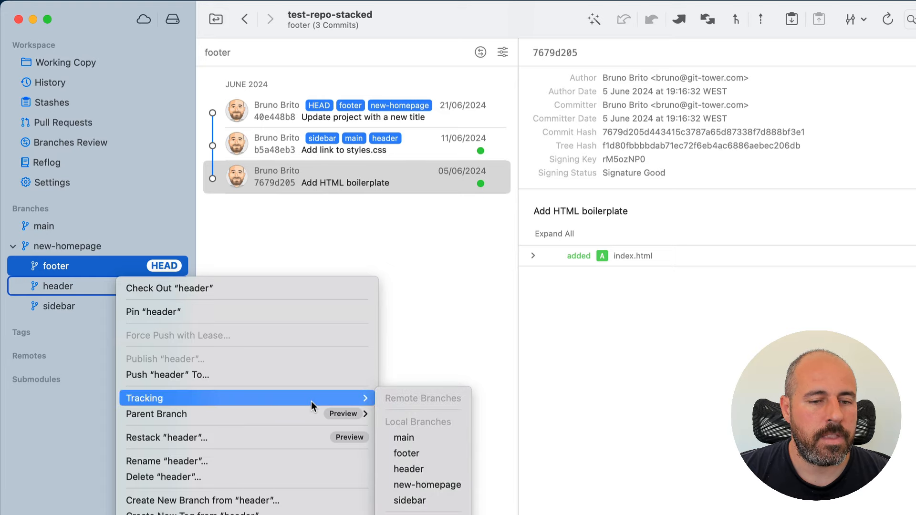
click(310, 434)
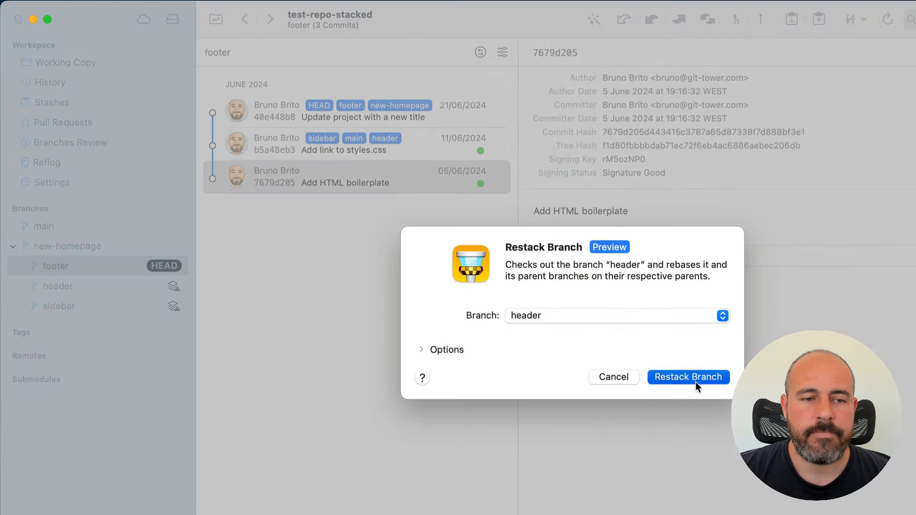
click(695, 381)
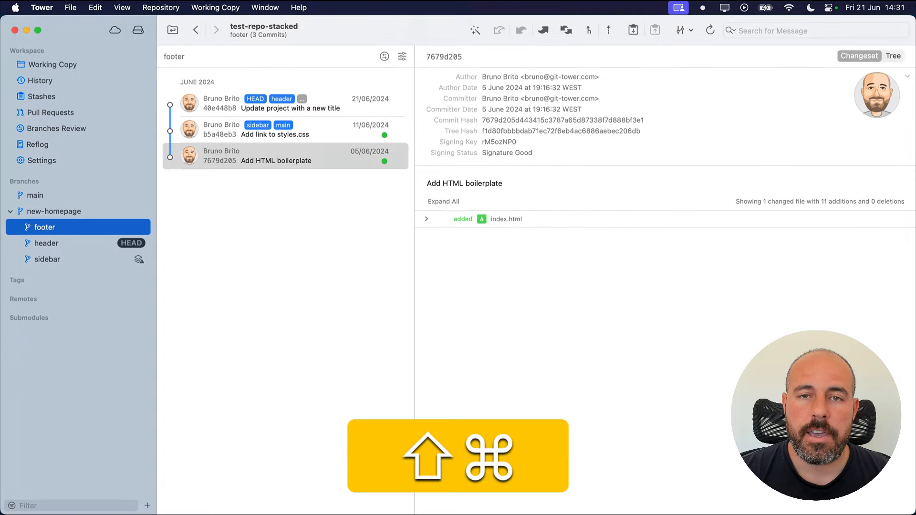
- Find the sidebar branch with Quick Actions and run Restack Branch on it, confirming the restack
key(shift+super+a)
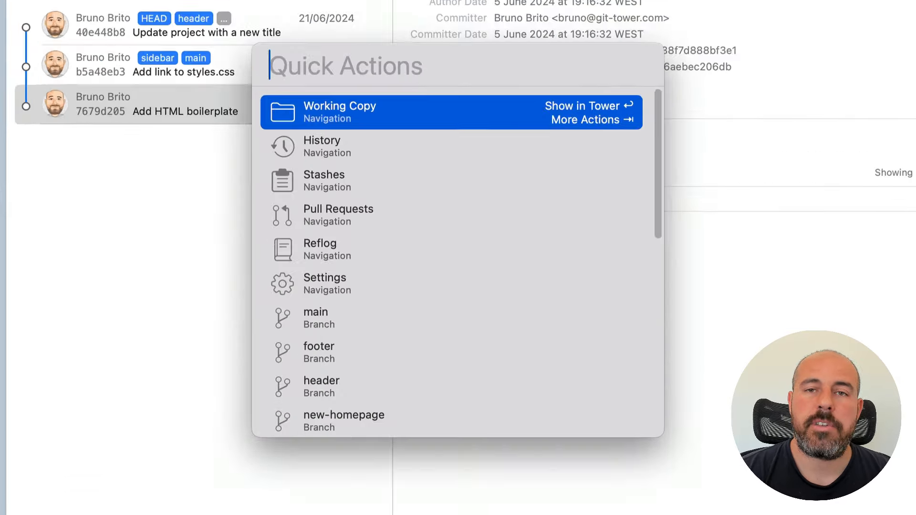
text(sidebar)
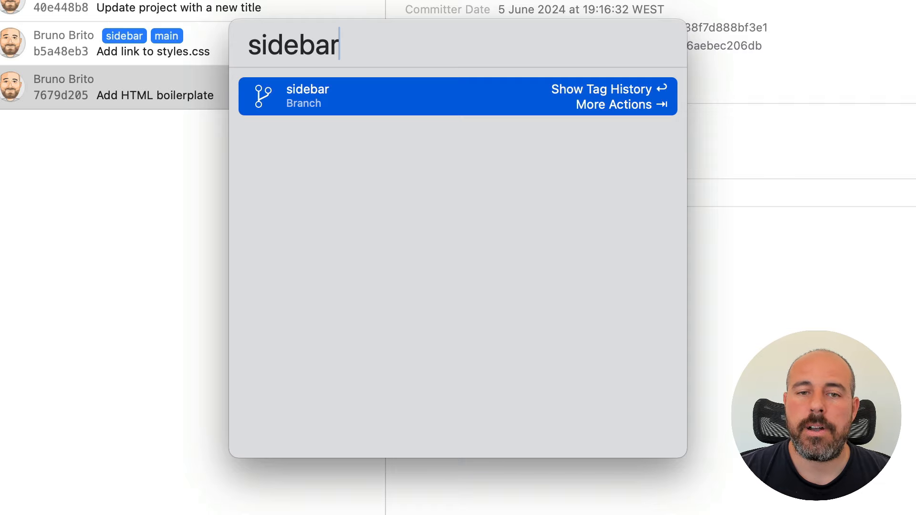
key(Tab)
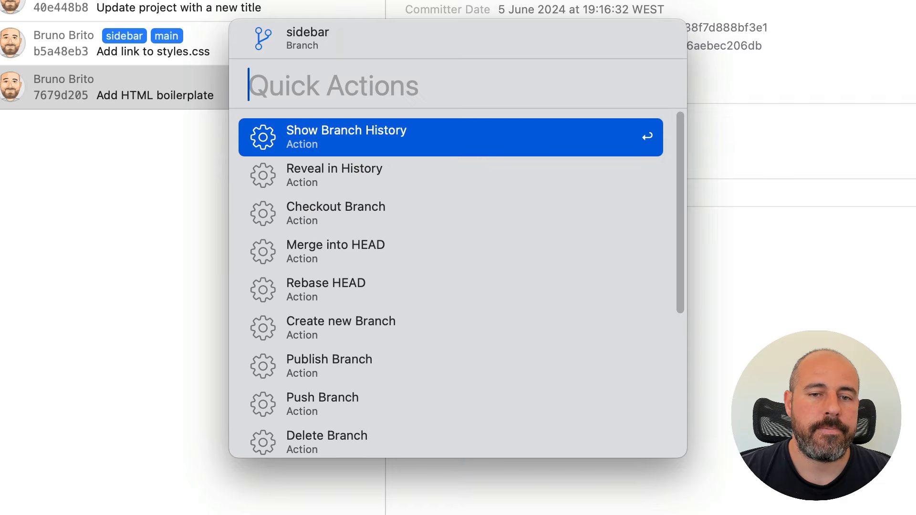
key(Down)
key(Down)
key(Down)
key(Down)
key(Down)
key(Down)
key(Down)
key(Down)
key(Down)
key(Down)
key(Down)
key(Down)
key(Down)
key(Down)
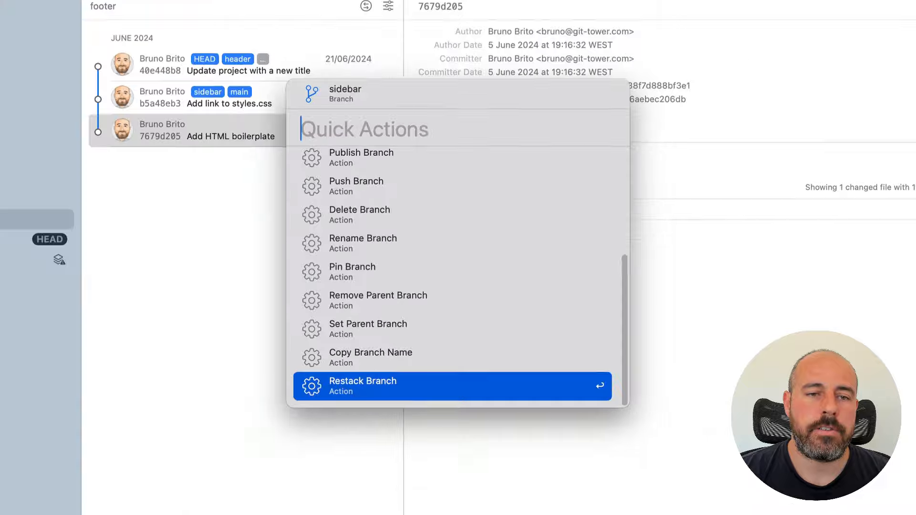
key(Return)
key(Return)
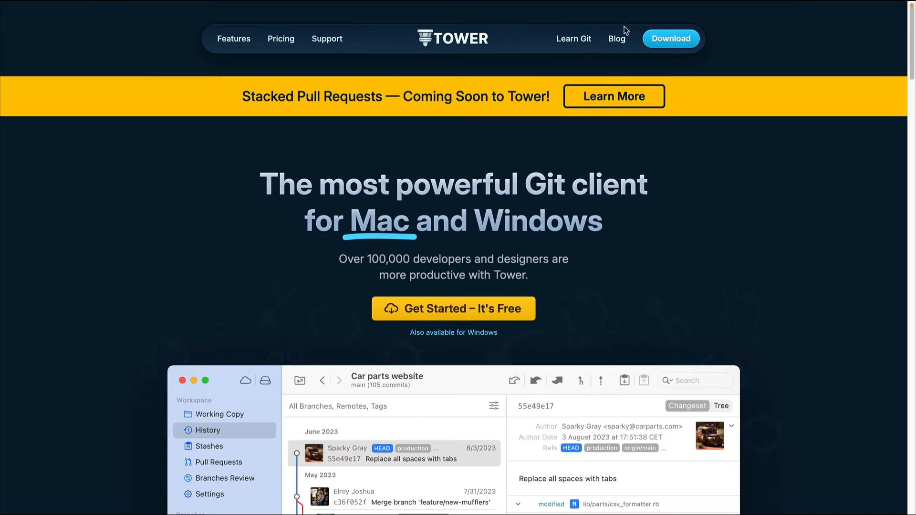
- On the Tower website, go to the blog and open the article "Tower 12 for Mac — Introducing Stacked Branches"
click(616, 39)
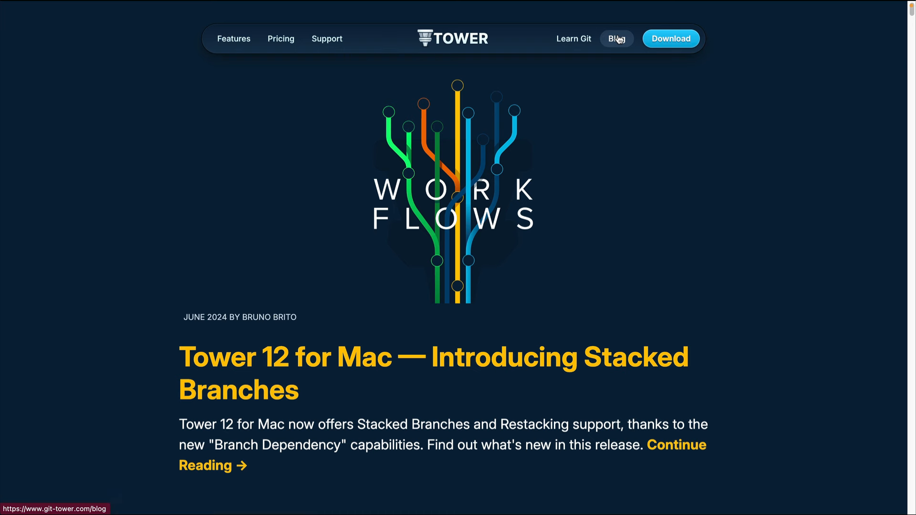
click(454, 172)
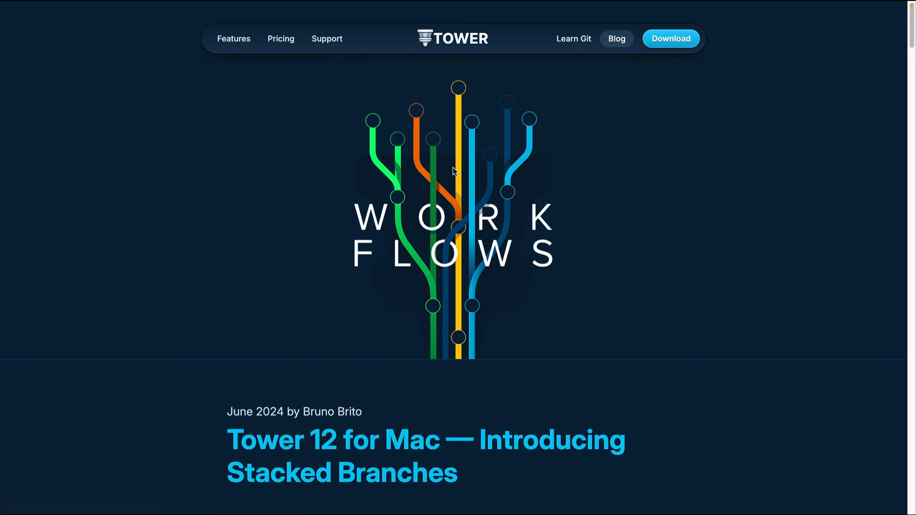